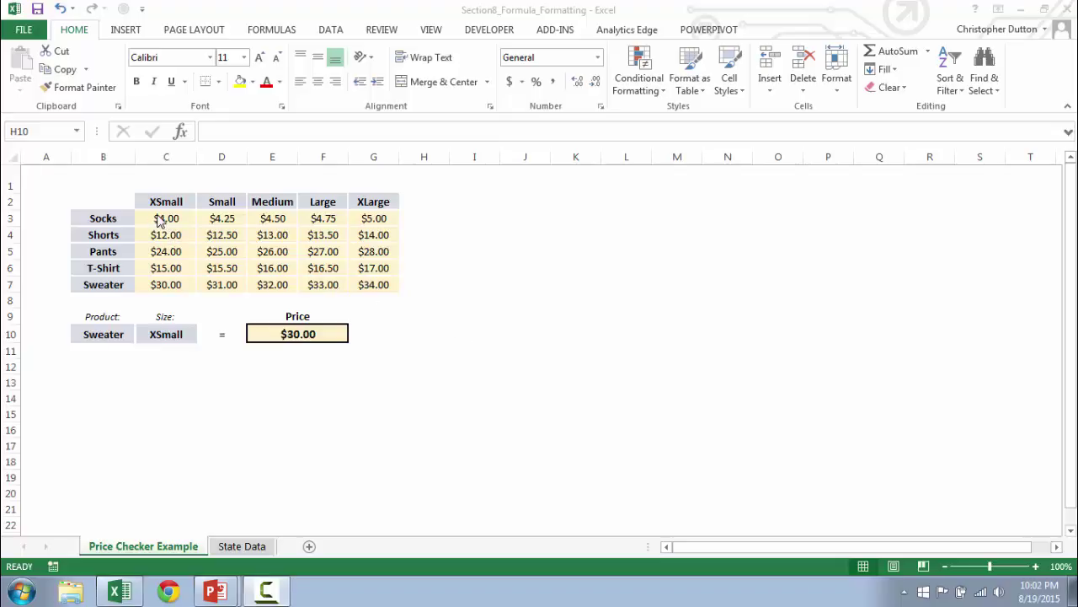
Examine the price lookup formula in E10, the price grid C3:G7, and the product and size inputs in B10 and C10.
click(321, 334)
click(321, 334)
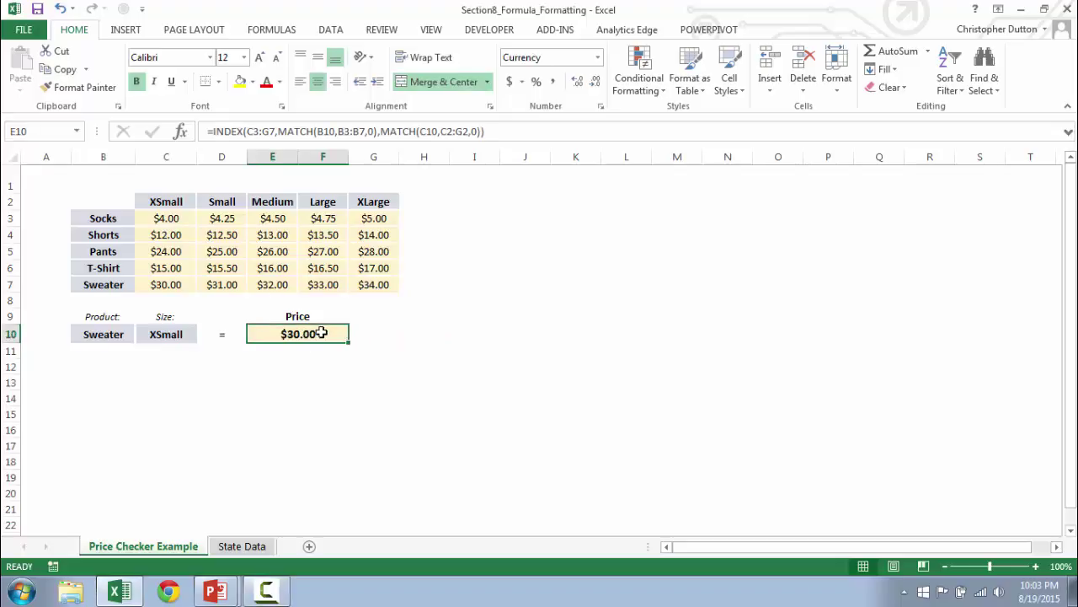
click(160, 218)
drag(213, 227, 383, 285)
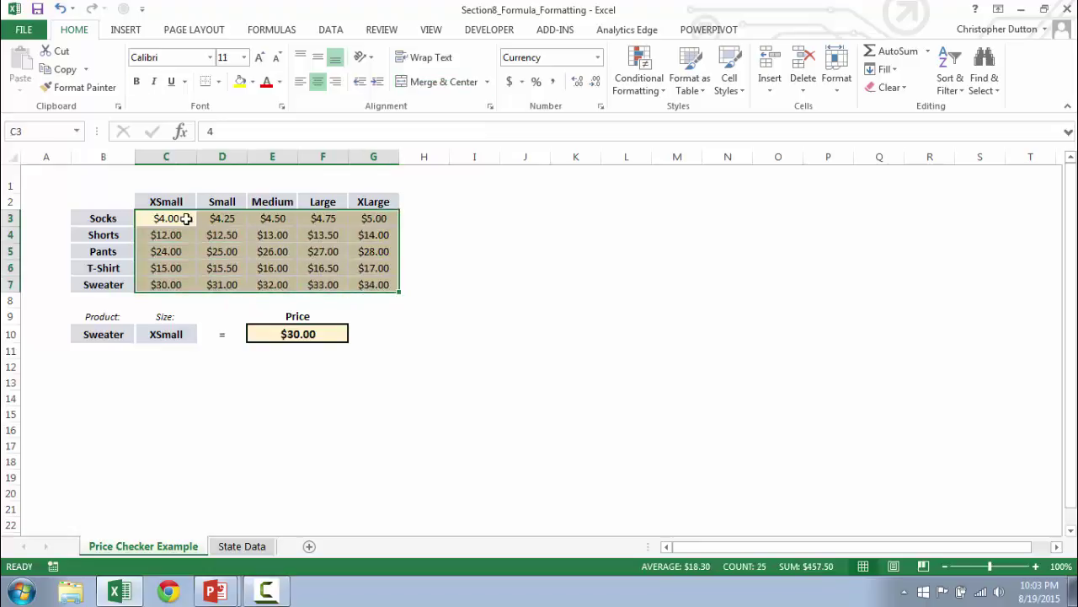
click(119, 335)
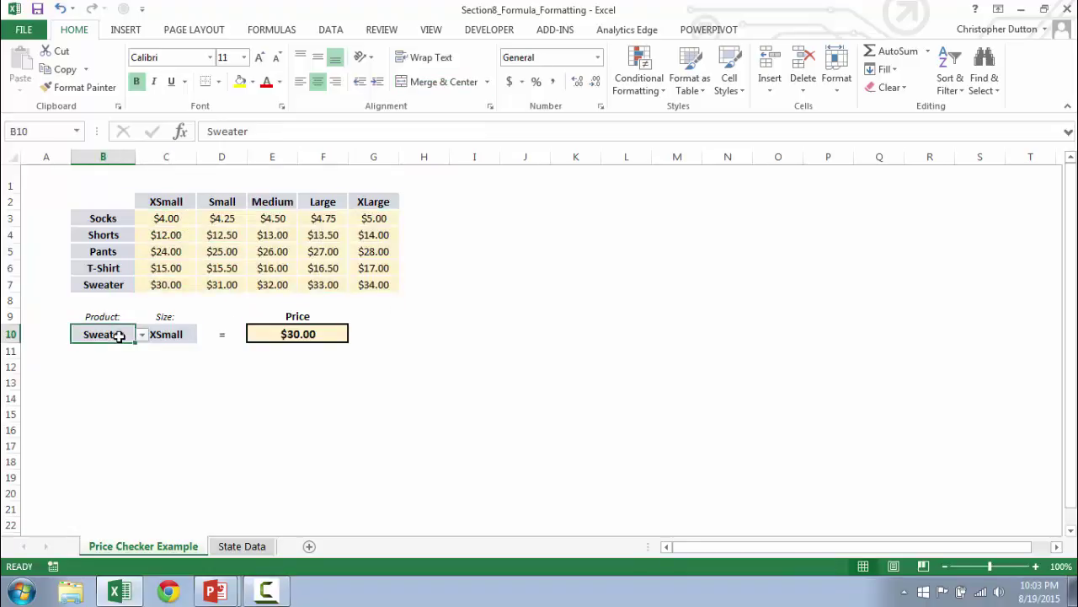
click(172, 336)
click(238, 355)
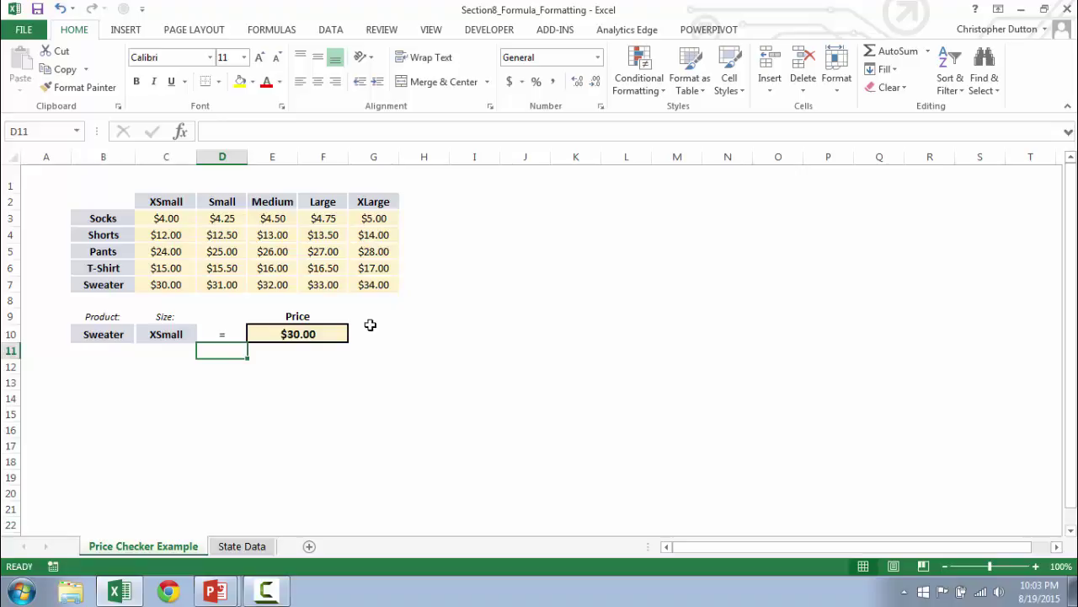
click(304, 334)
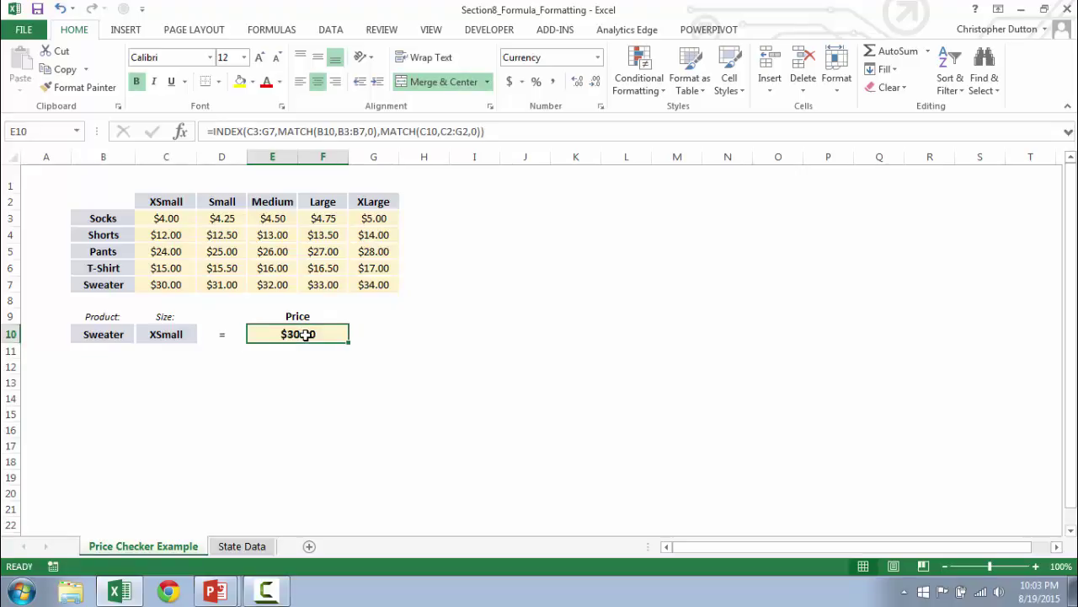
Create a formula-based conditional formatting rule for the price grid C3:G7 using =$C$3=$E$10.
drag(167, 218, 374, 278)
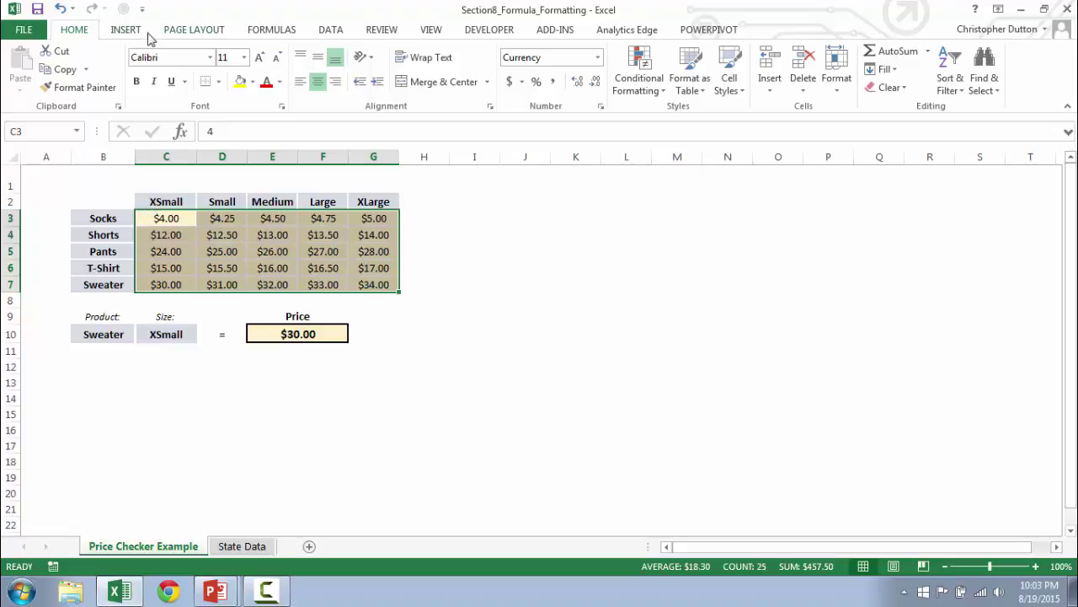
click(631, 91)
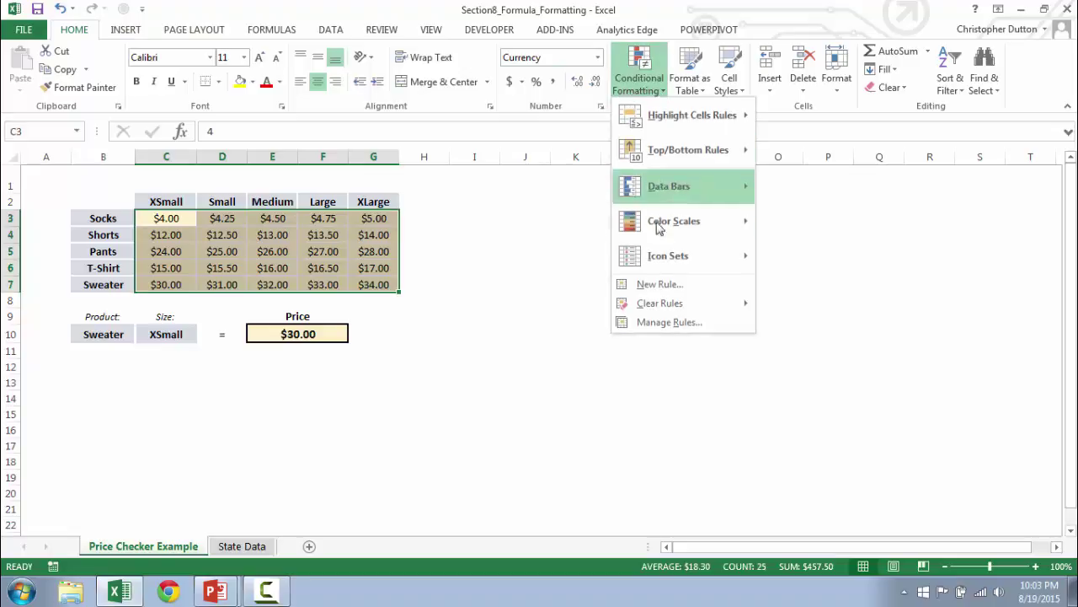
click(666, 287)
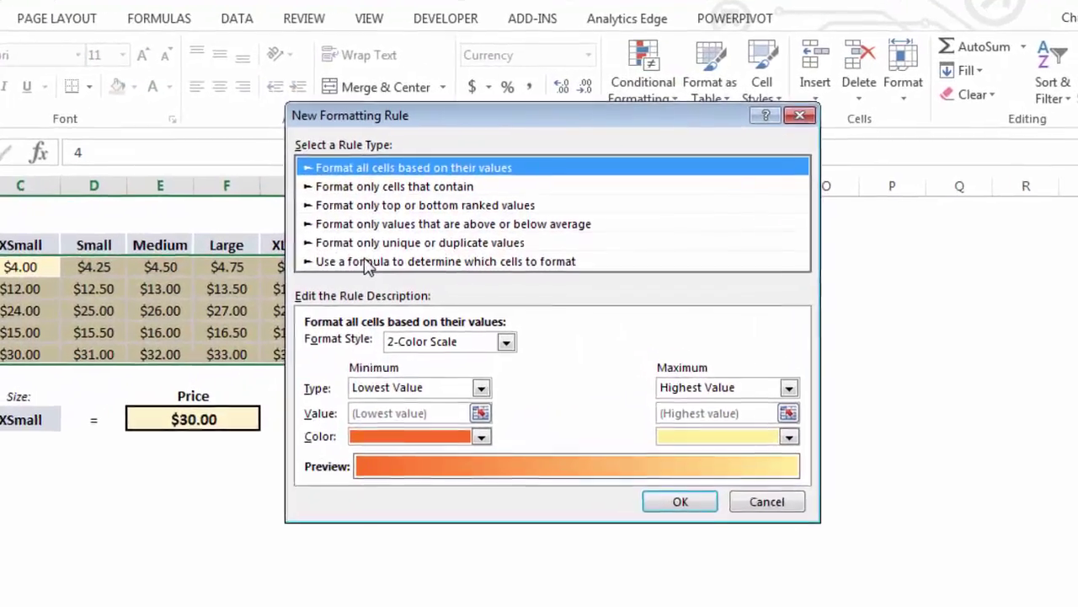
click(365, 261)
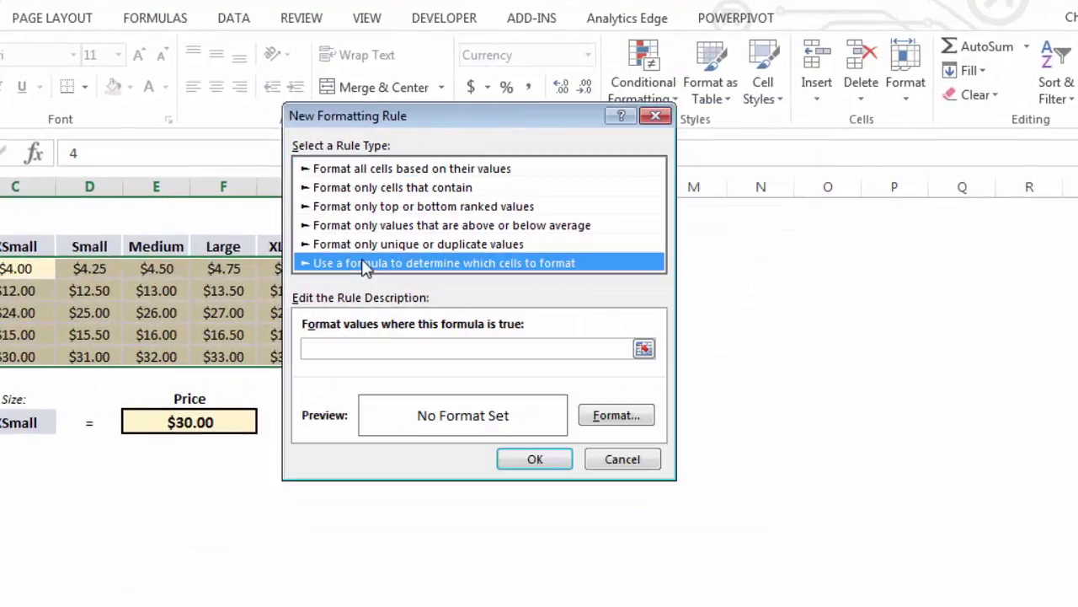
click(340, 348)
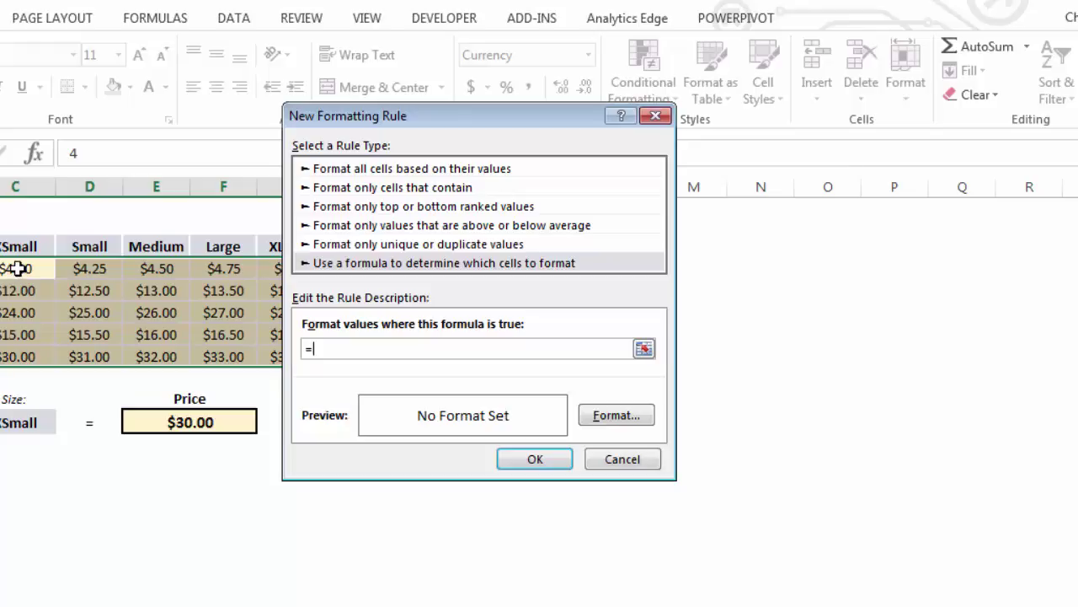
click(17, 268)
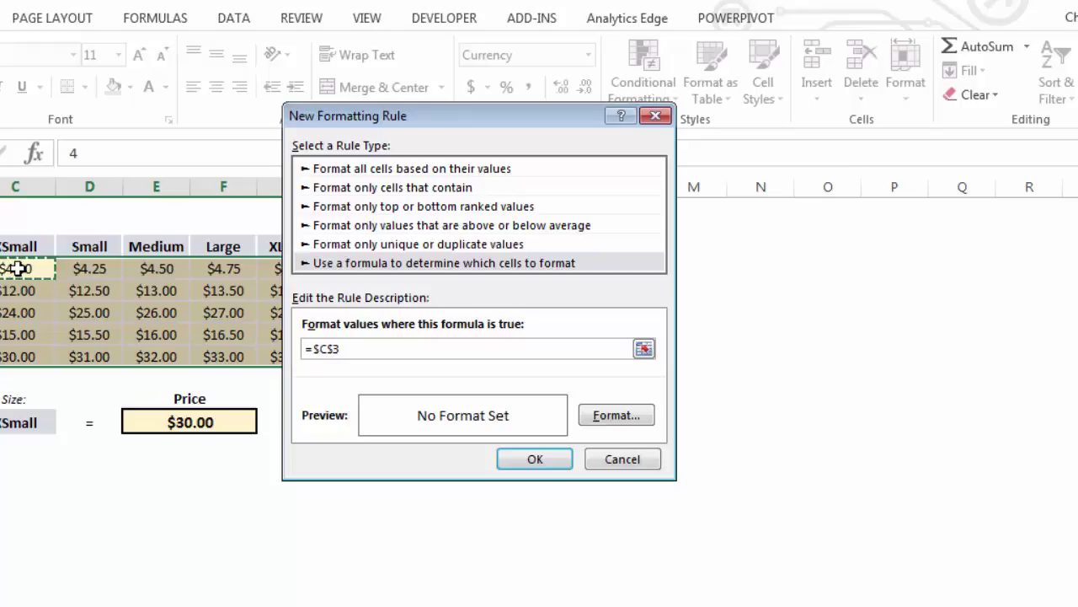
text(=)
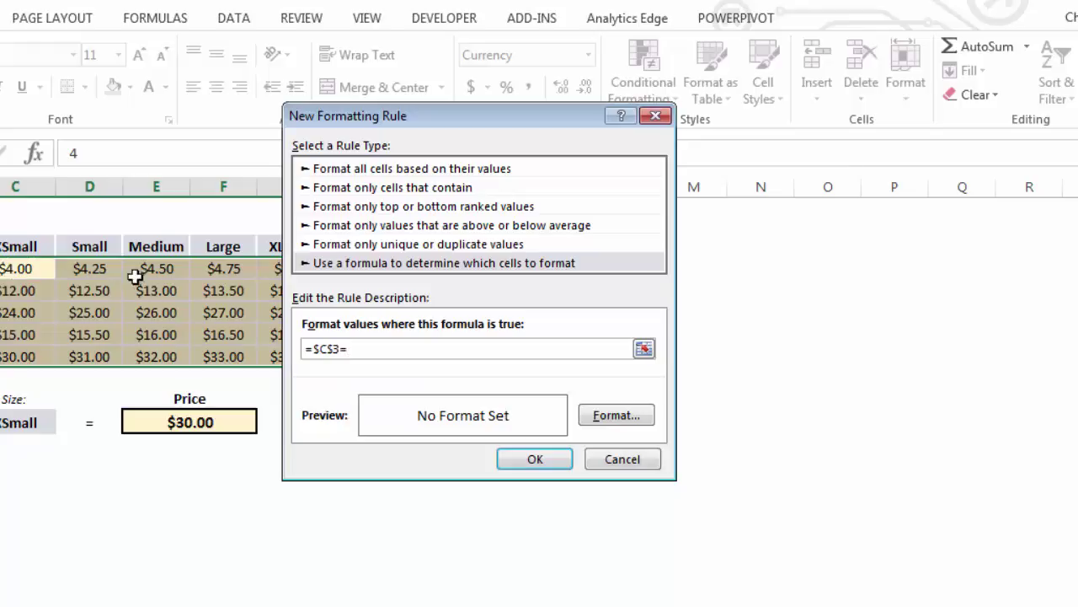
click(150, 421)
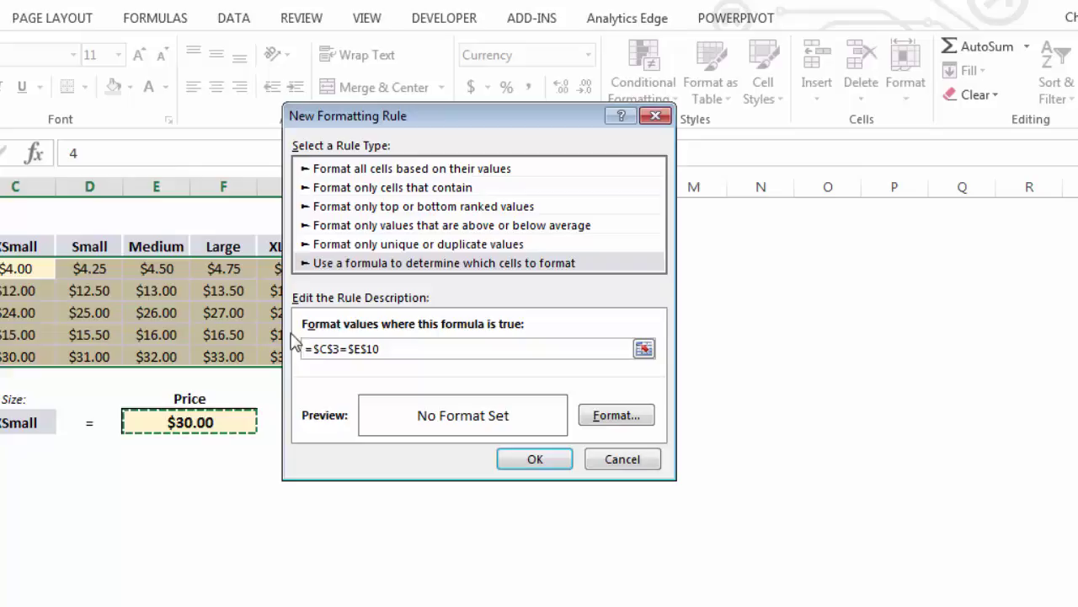
Give the new rule a gold fill and bold font, and confirm the rule.
click(619, 416)
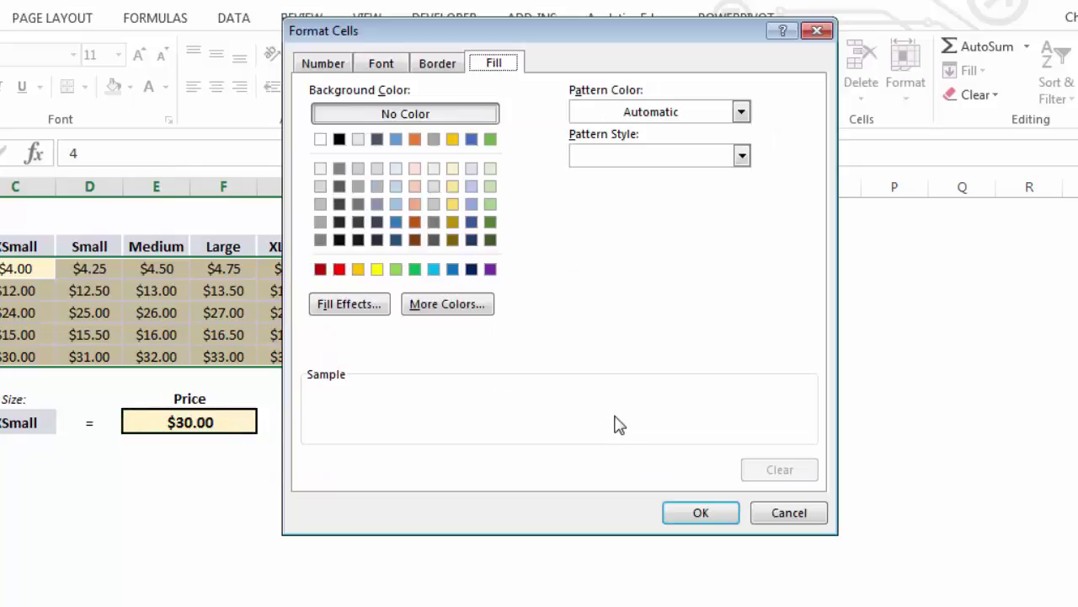
click(453, 206)
click(380, 63)
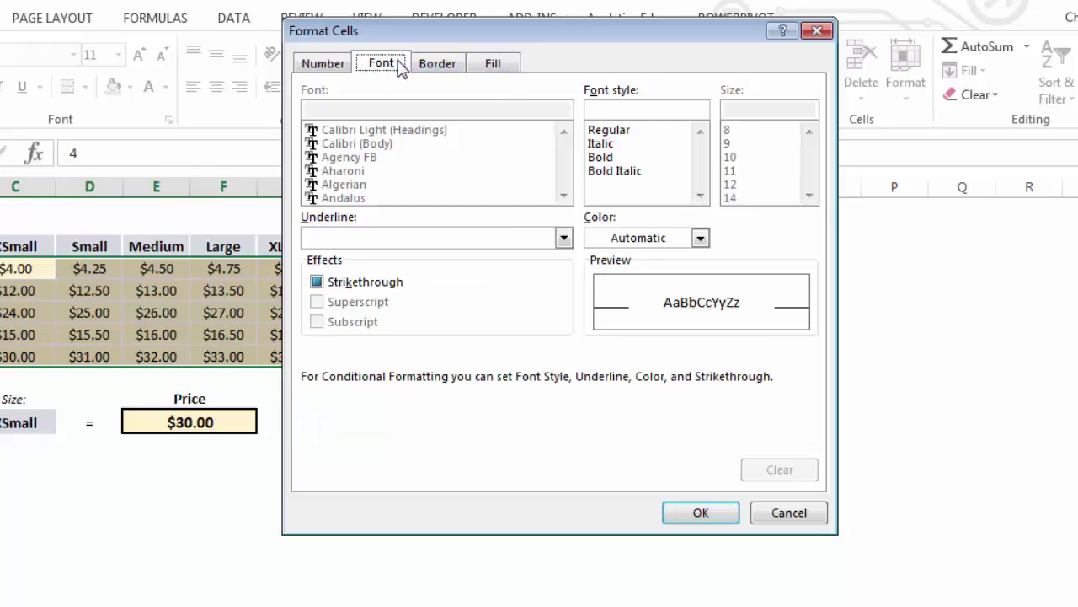
click(601, 156)
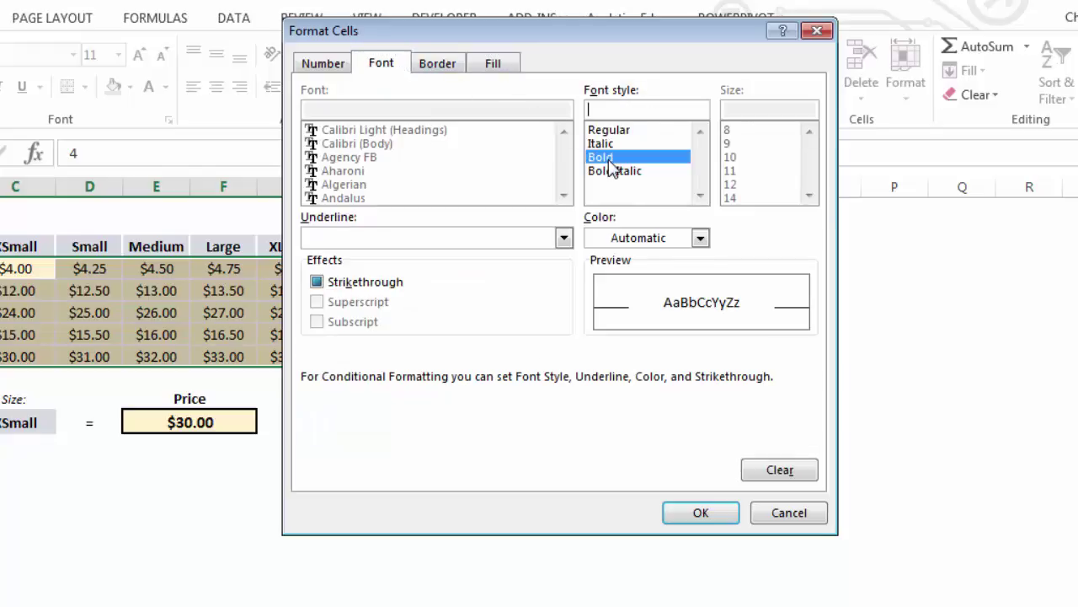
click(701, 513)
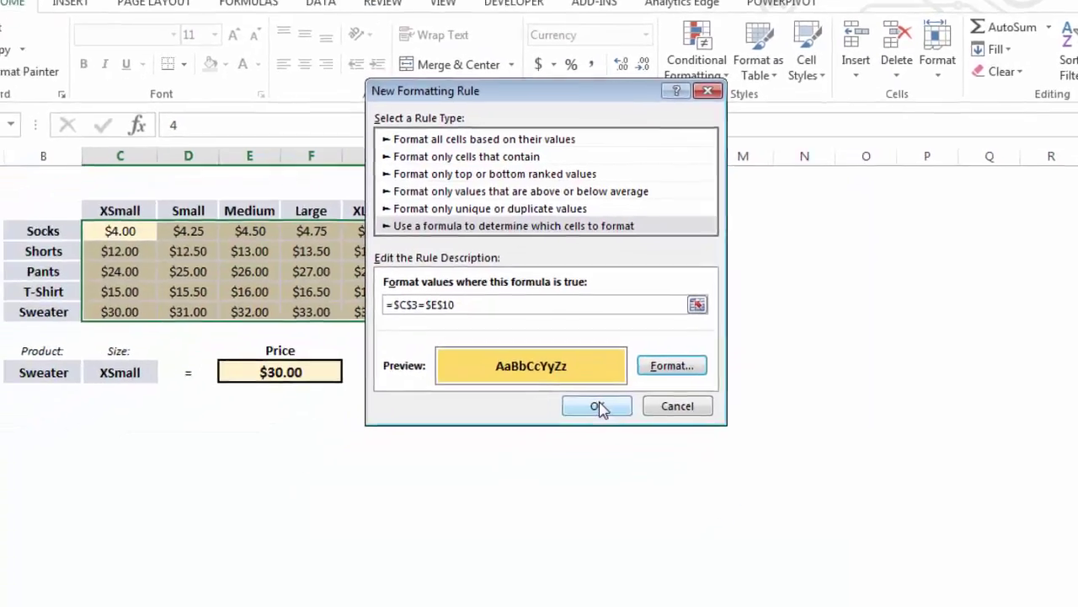
click(639, 371)
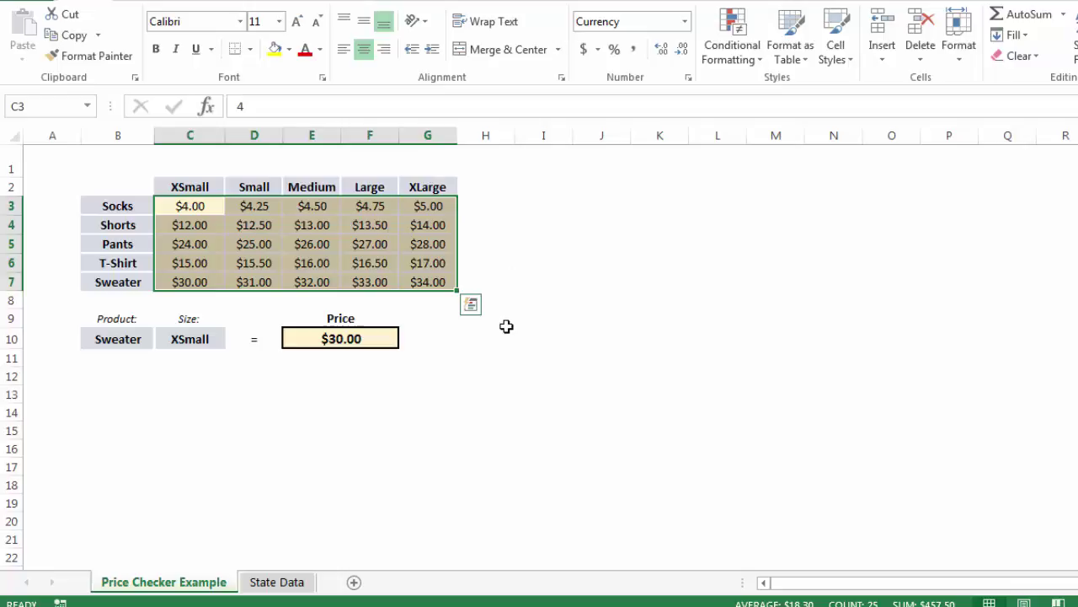
Compare the price in E10 with the grid cell C7, and test the rule by setting the product to Socks.
click(255, 381)
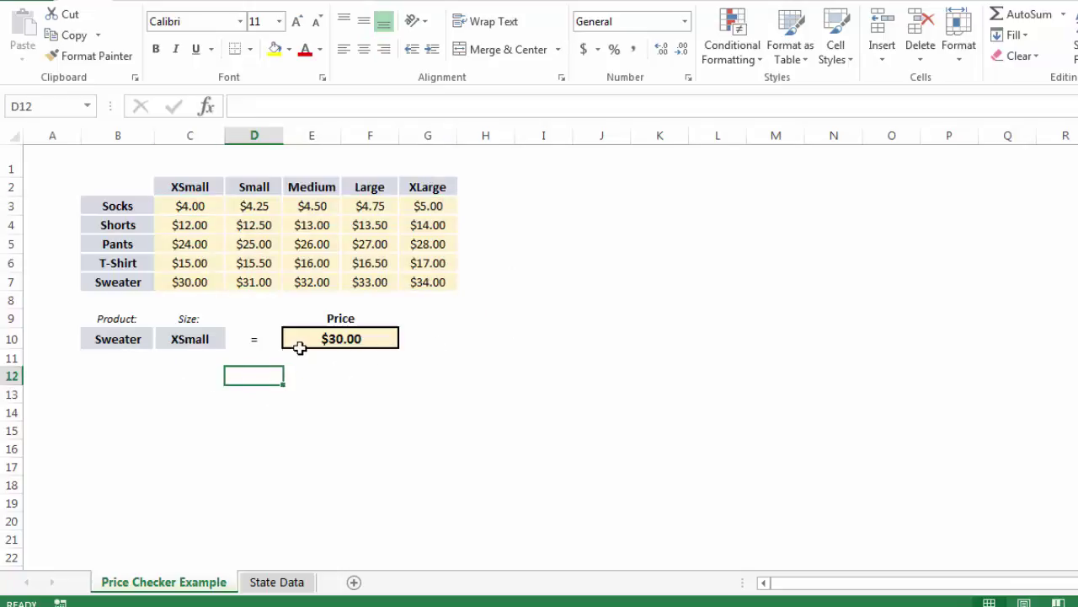
click(382, 340)
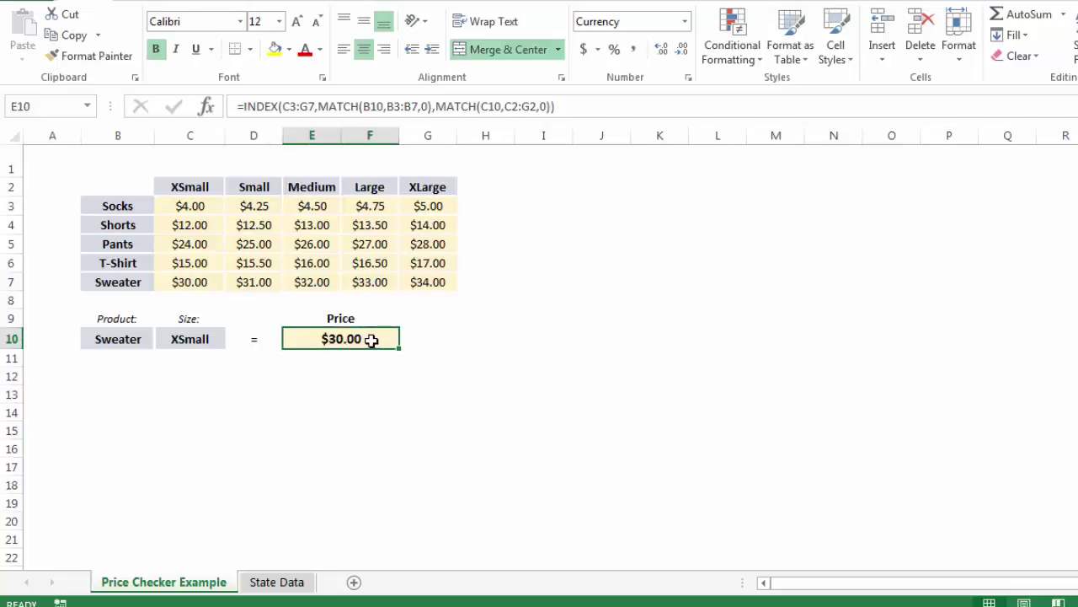
click(203, 283)
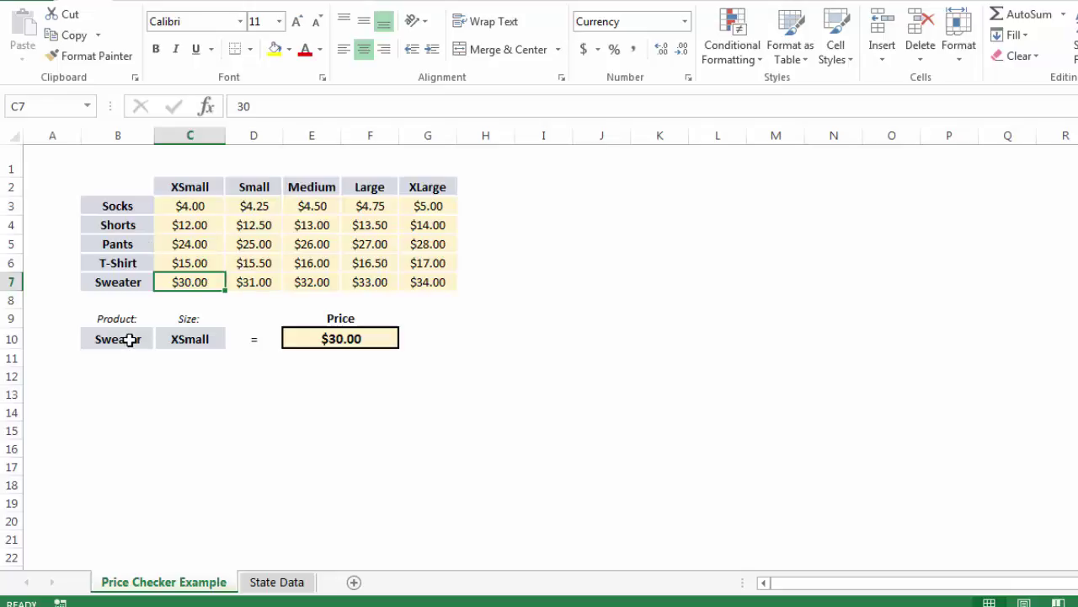
click(127, 339)
click(161, 339)
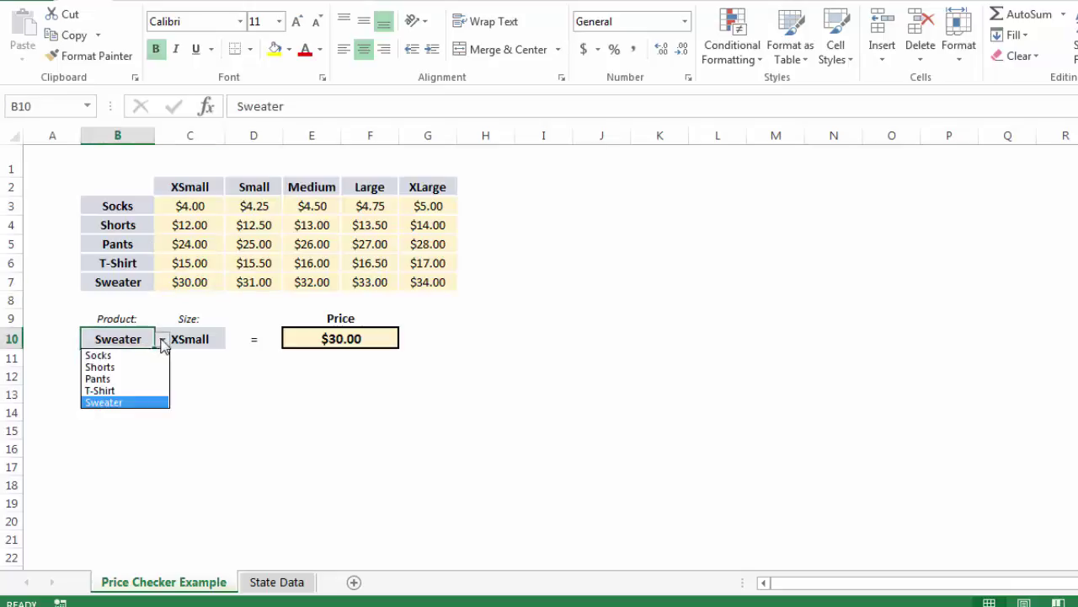
click(126, 355)
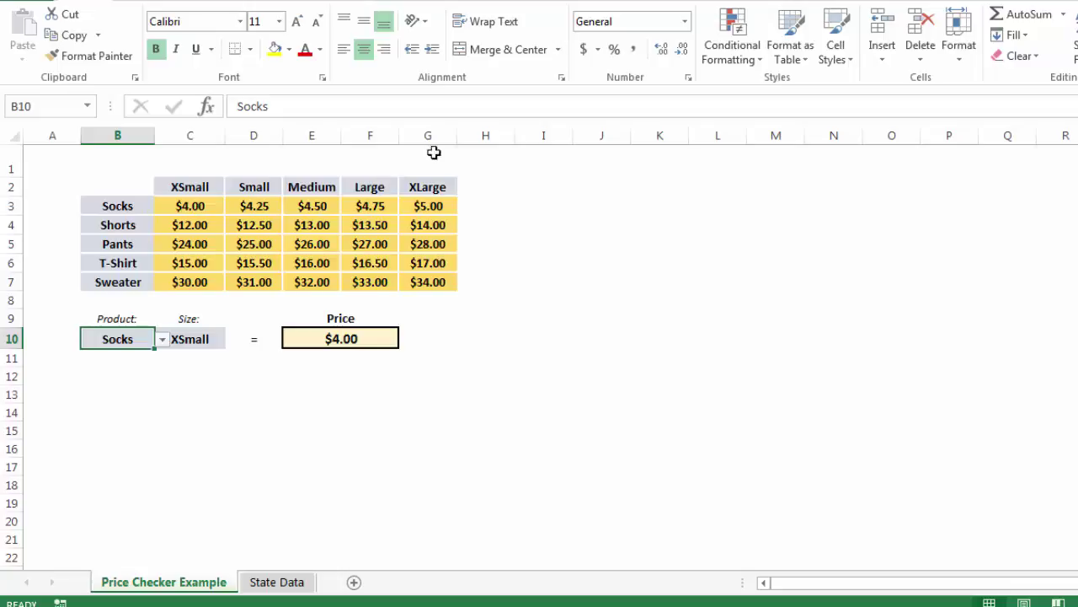
List the conditional formatting rules for this entire worksheet in the Rules Manager.
click(722, 66)
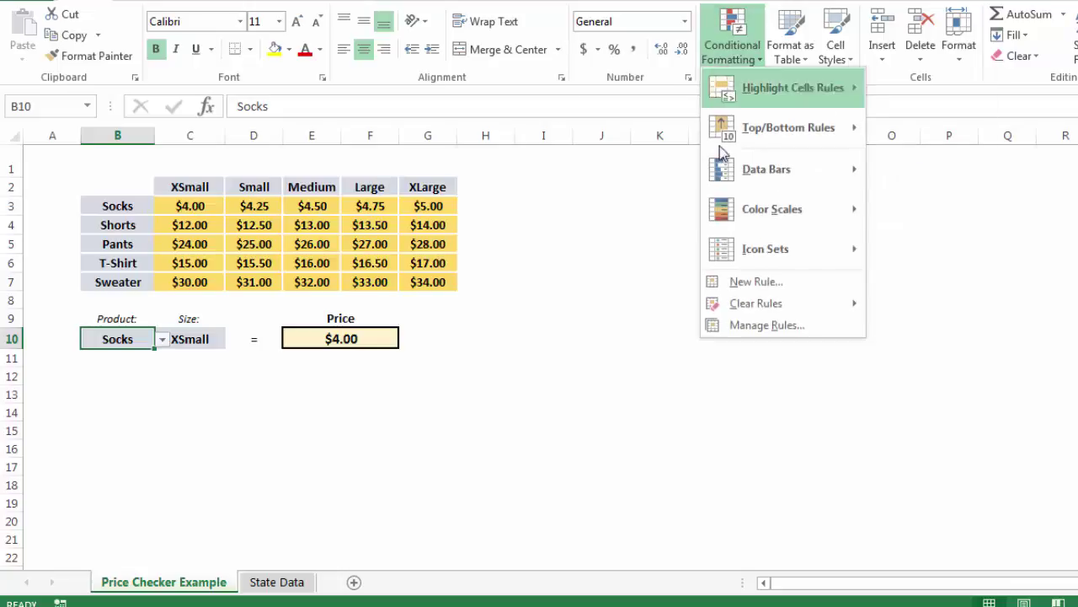
click(743, 328)
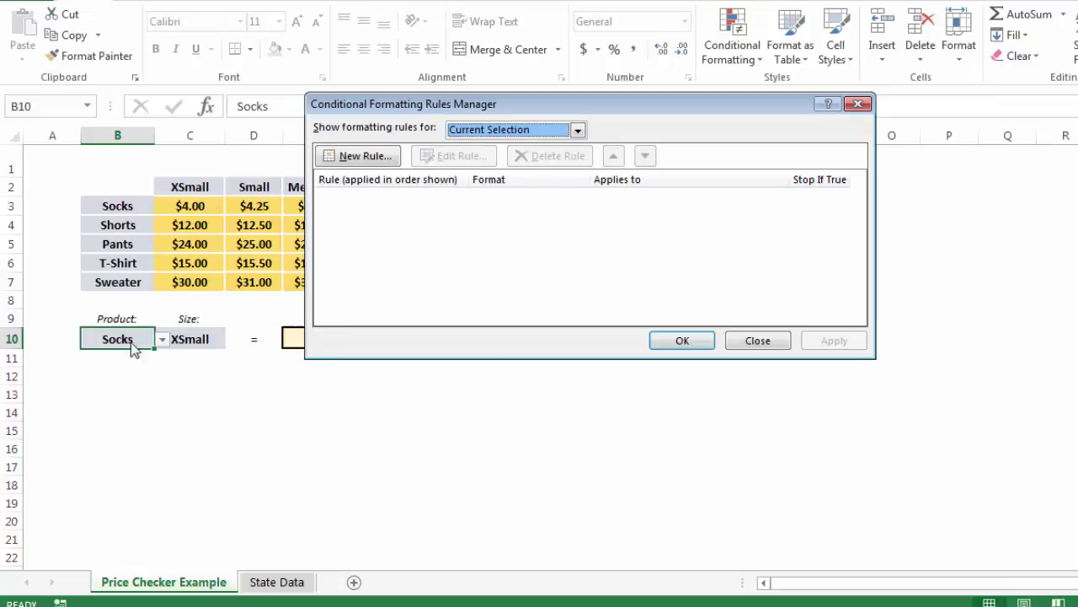
click(508, 133)
click(507, 159)
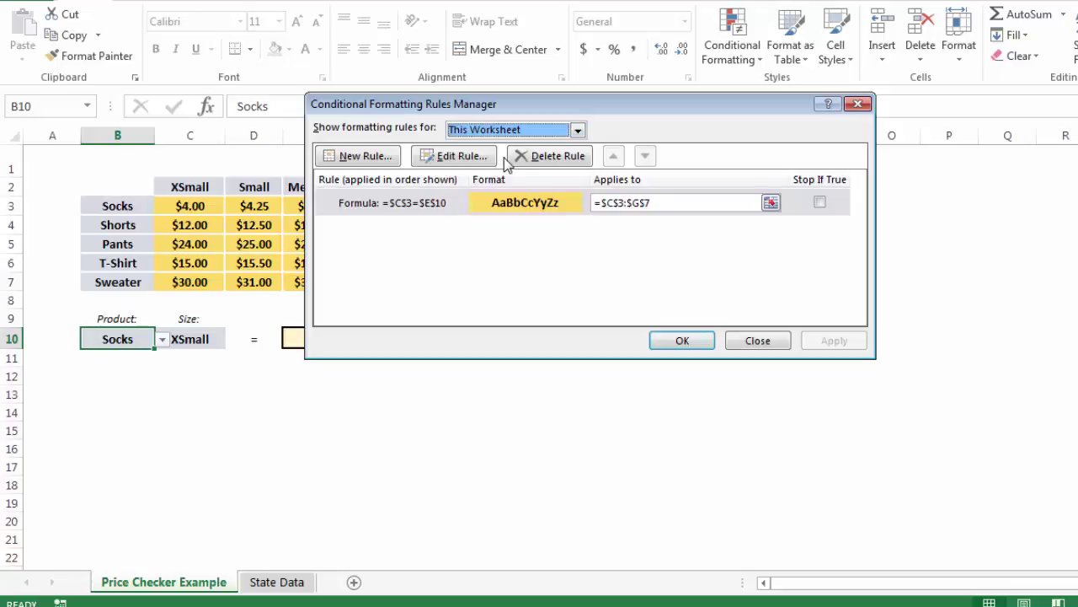
Edit the price grid's rule so its formula is =C3=$E$10 with a relative first reference, and apply it.
click(415, 206)
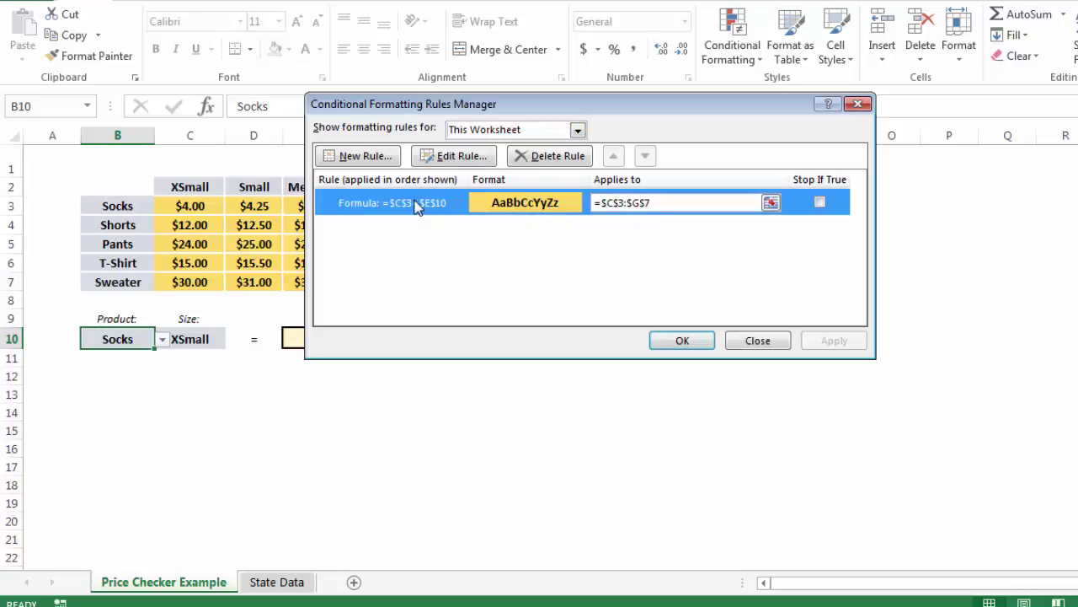
click(453, 156)
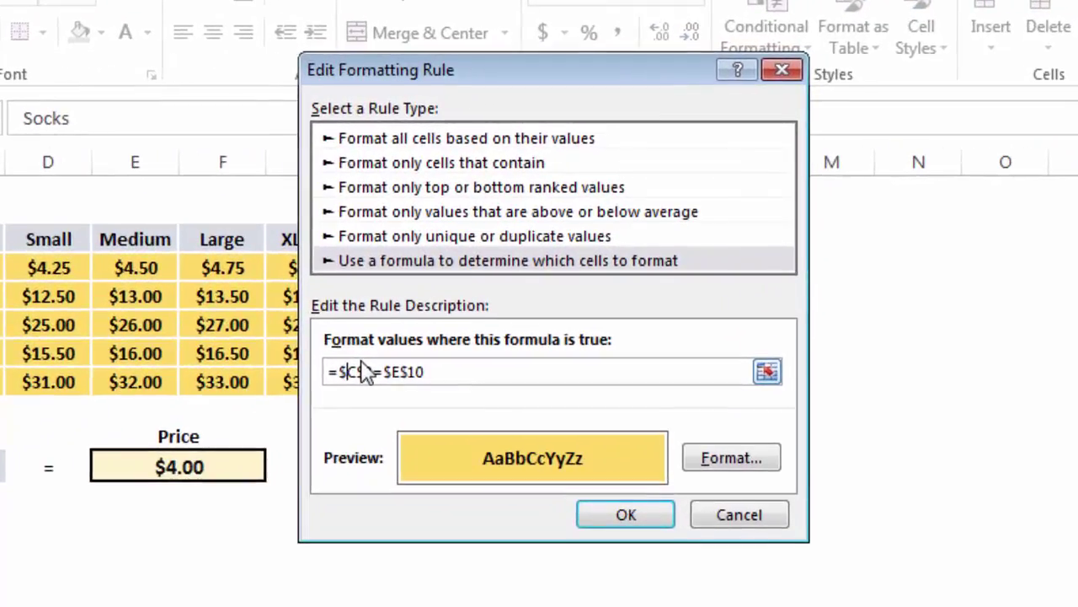
click(391, 330)
key(BackSpace)
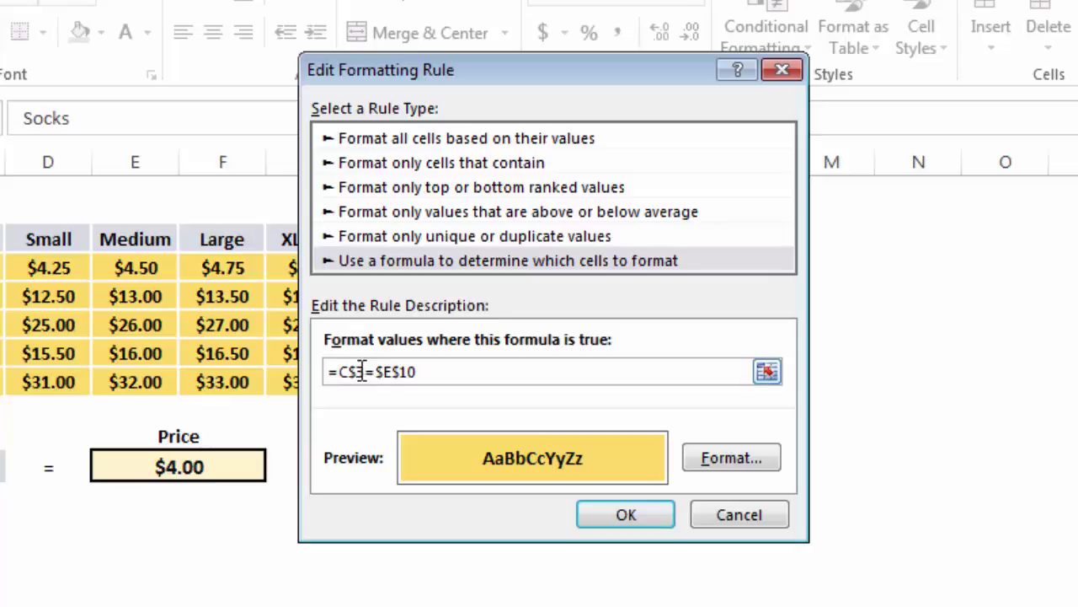
key(Right)
key(Delete)
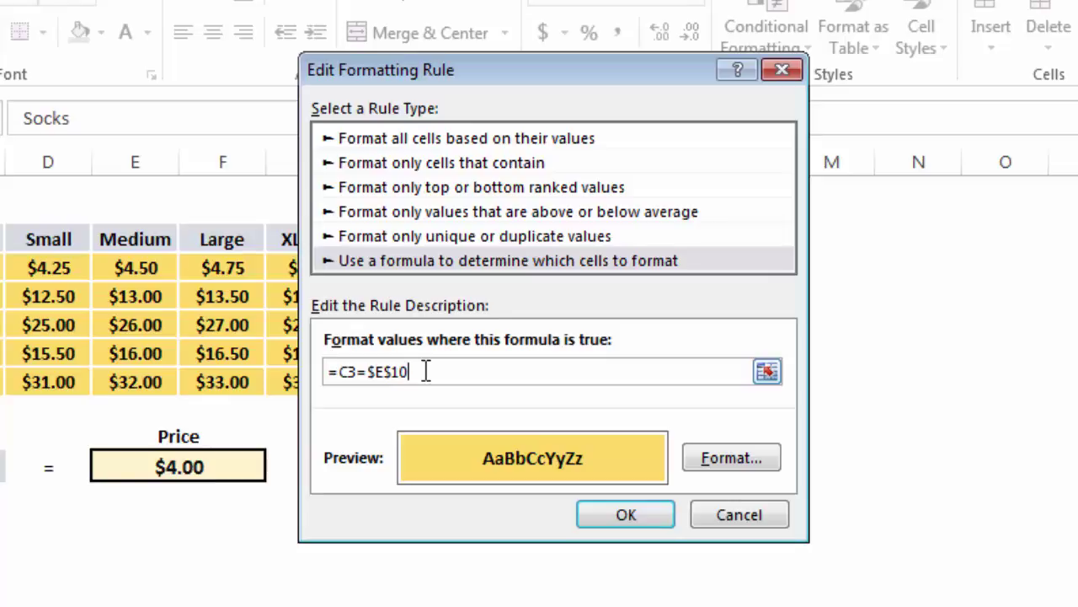
click(652, 514)
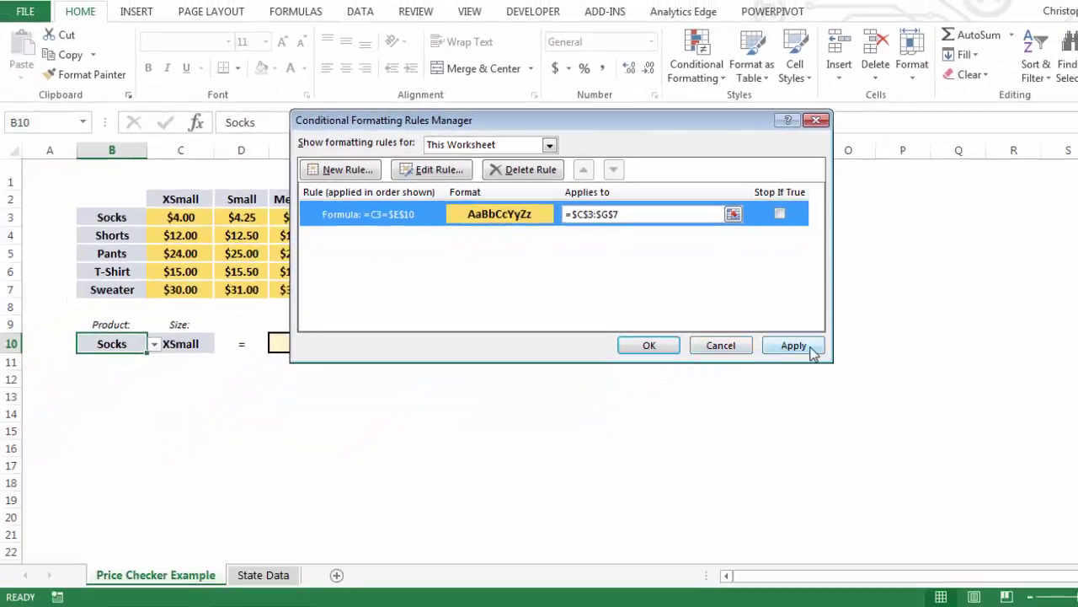
click(906, 457)
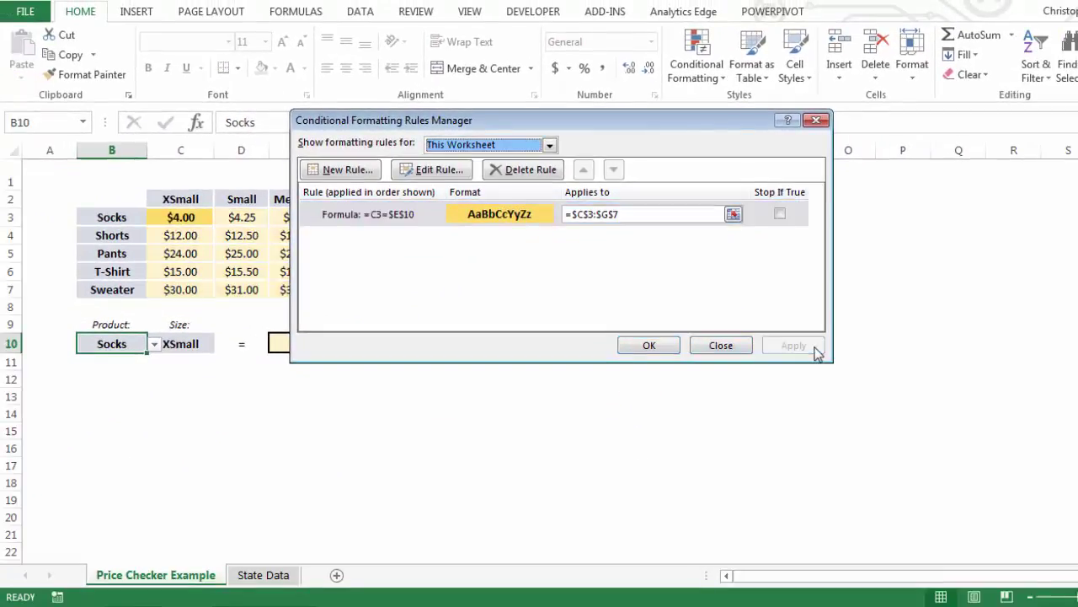
click(649, 344)
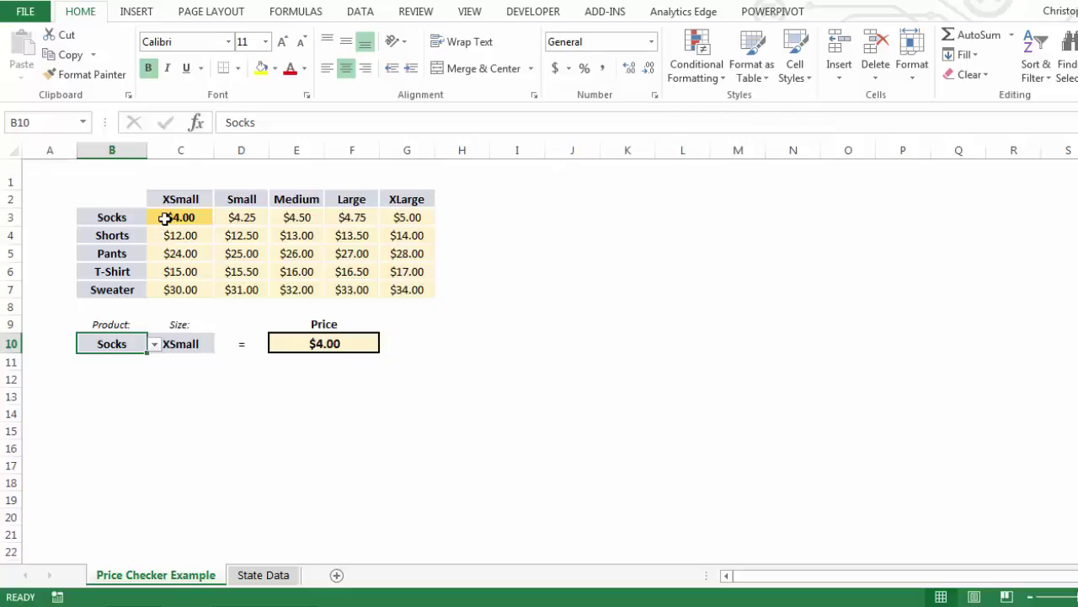
Test the corrected highlighting by setting the product to Pants and the size to Medium.
click(155, 344)
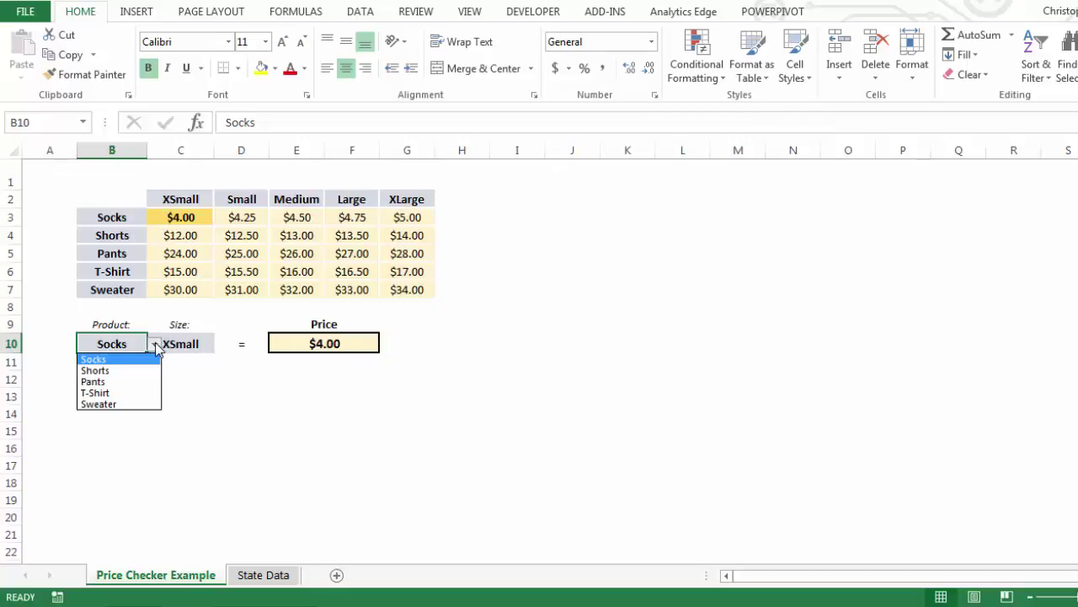
click(138, 381)
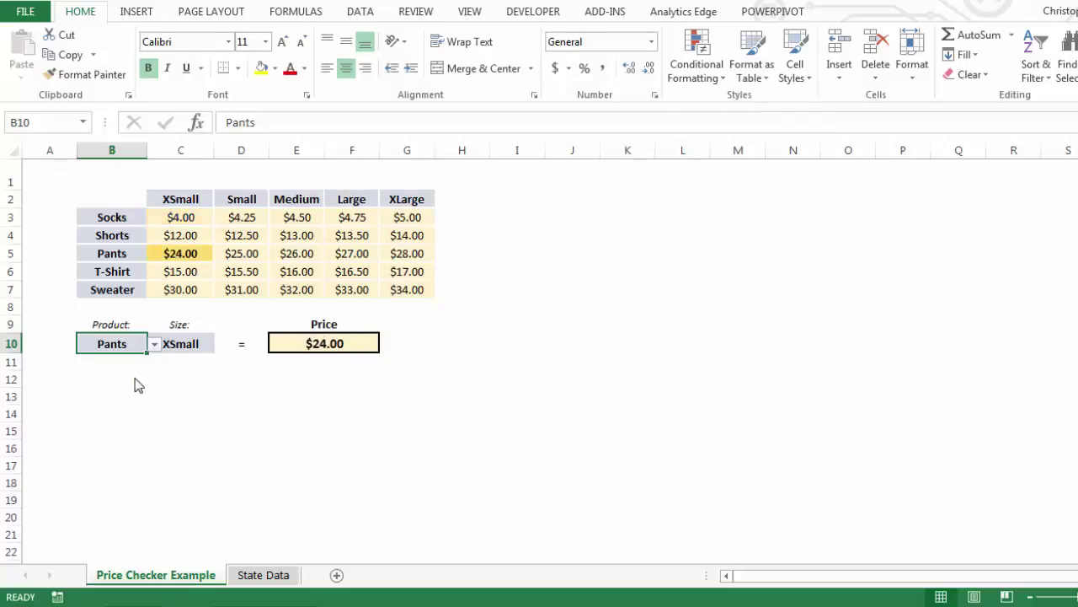
click(184, 341)
click(222, 345)
click(192, 381)
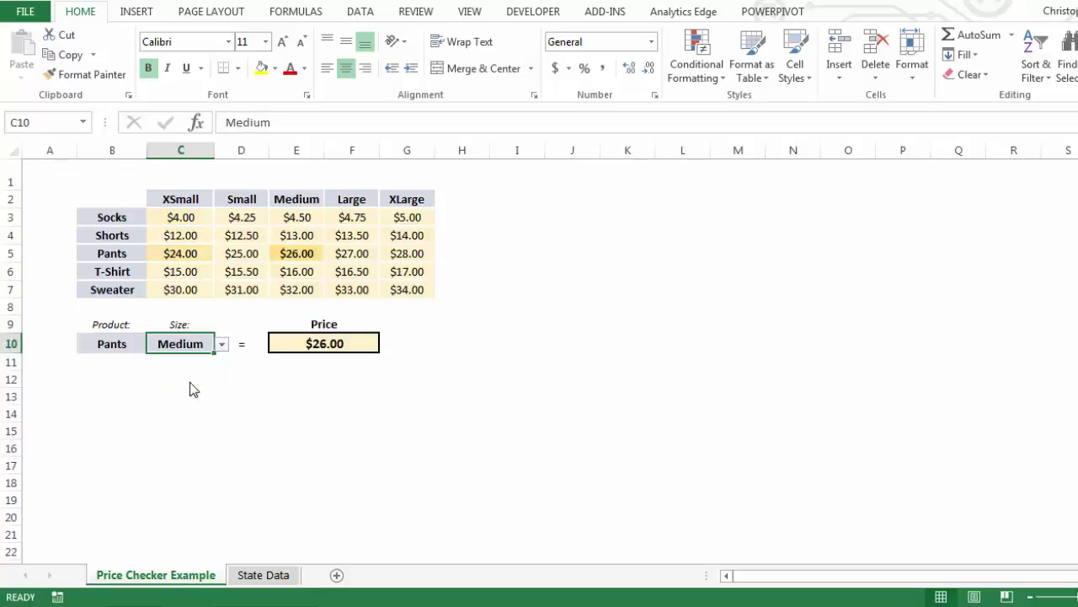
Set the product to Sweater and the size to XSmall to check the highlighted price.
click(117, 345)
click(155, 343)
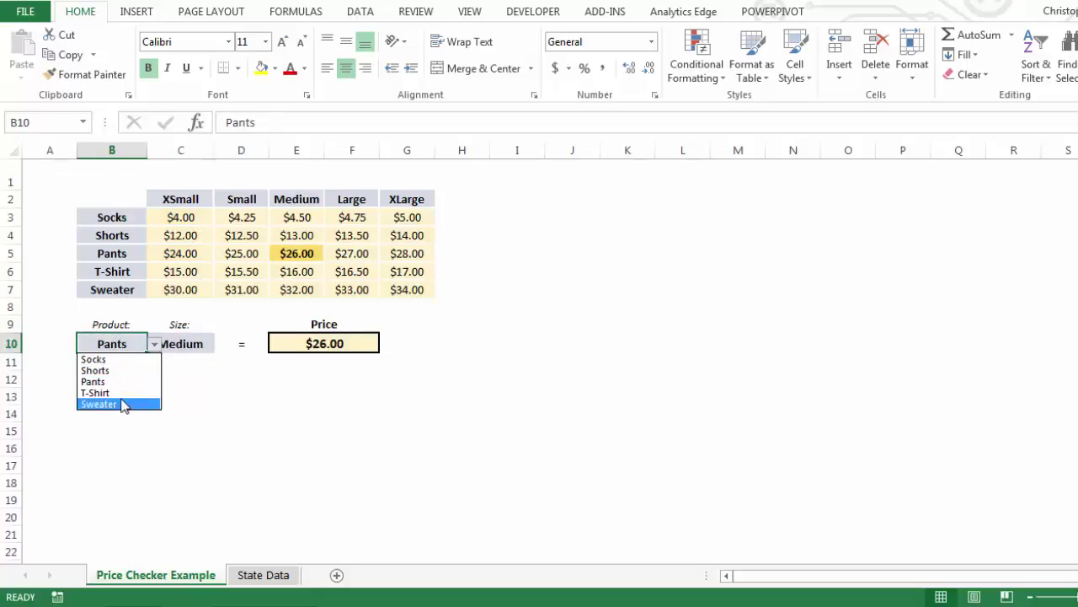
click(124, 404)
click(180, 343)
click(221, 344)
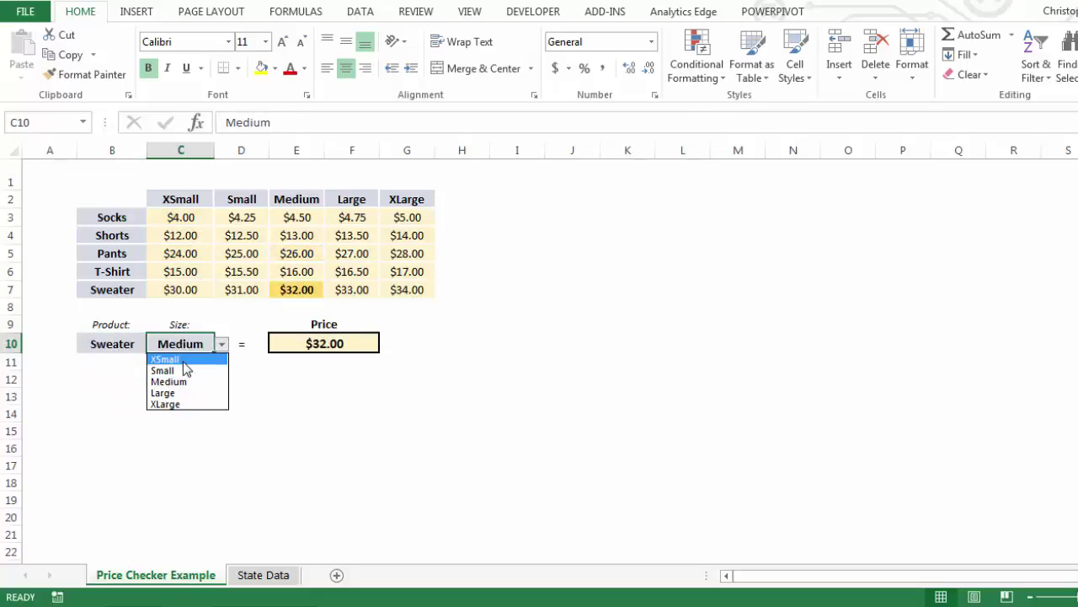
click(183, 362)
click(455, 332)
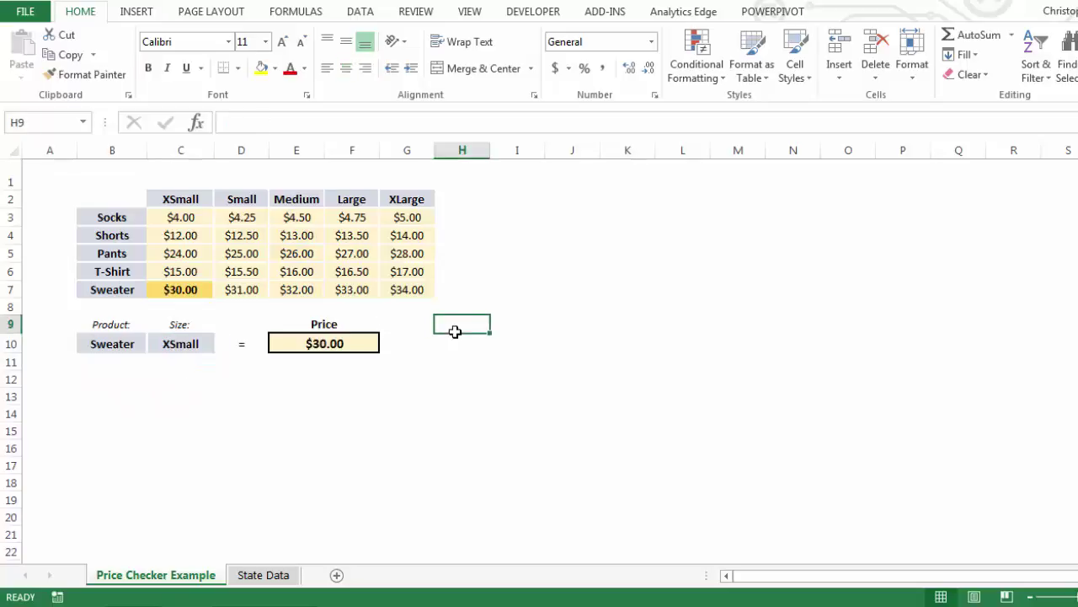